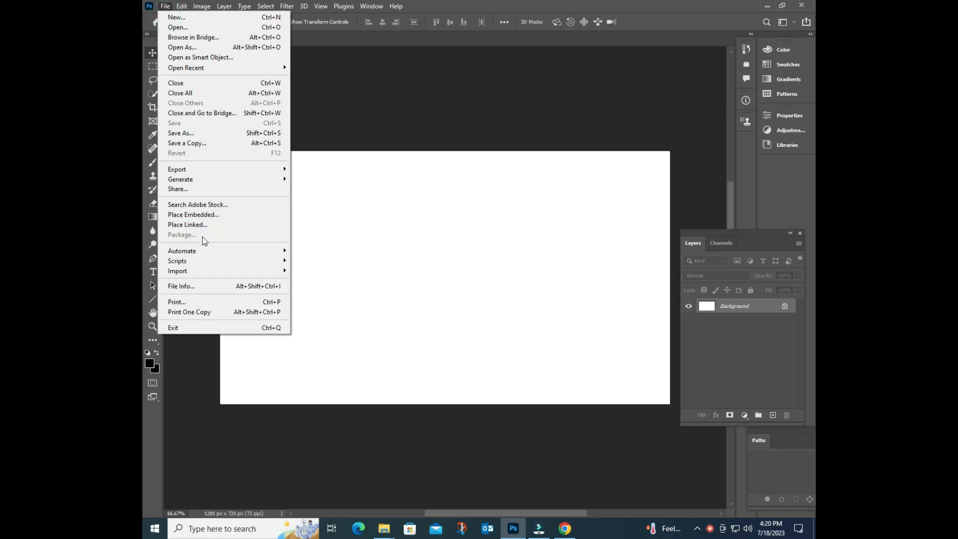
# Place the Yellow-Shining-Mango-PNG image from the Desktop as an embedded object in the document
pyautogui.click(201, 214)
pyautogui.click(352, 178)
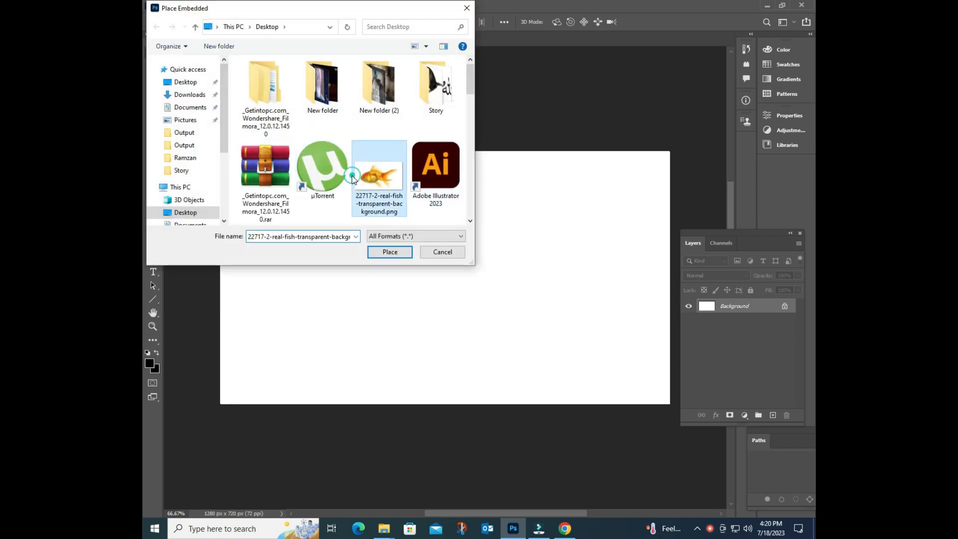
pyautogui.scroll(-10, 354, 175)
pyautogui.scroll(1, 356, 177)
pyautogui.scroll(5, 356, 176)
pyautogui.scroll(-10, 357, 171)
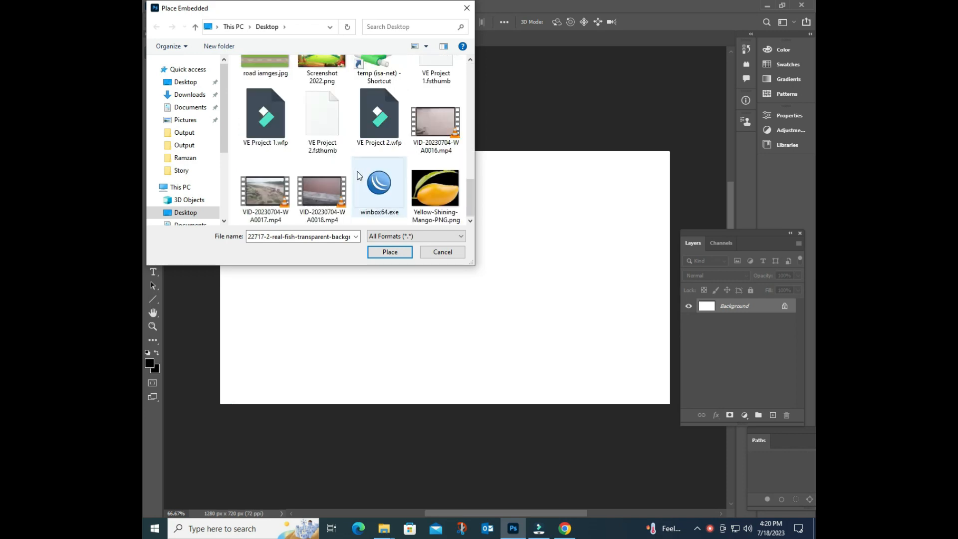
pyautogui.click(434, 190)
pyautogui.click(393, 252)
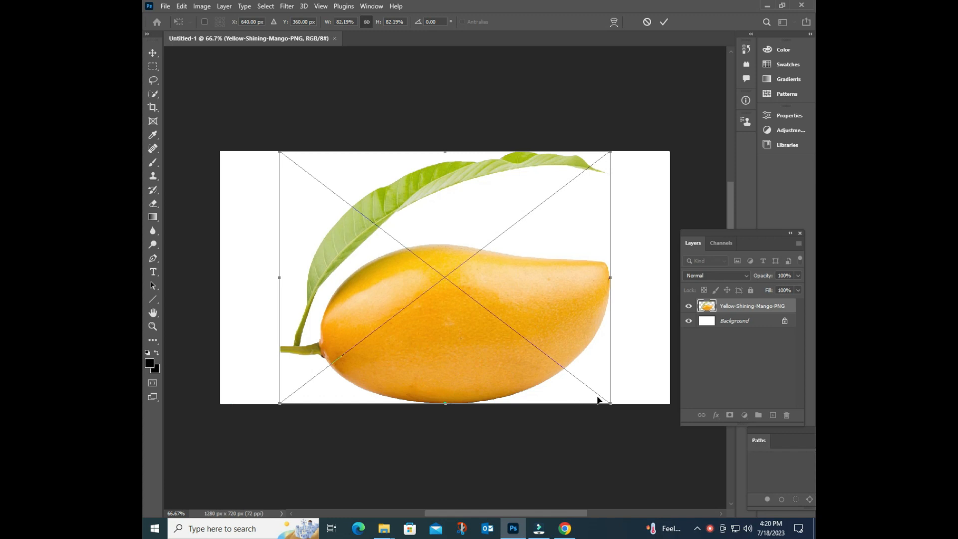
# Scale the placed mango image to about 77% width and 75% height, keep it vertically centred, and commit the placement
pyautogui.moveTo(607, 402); pyautogui.dragTo(591, 381)
pyautogui.moveTo(465, 322); pyautogui.dragTo(465, 333)
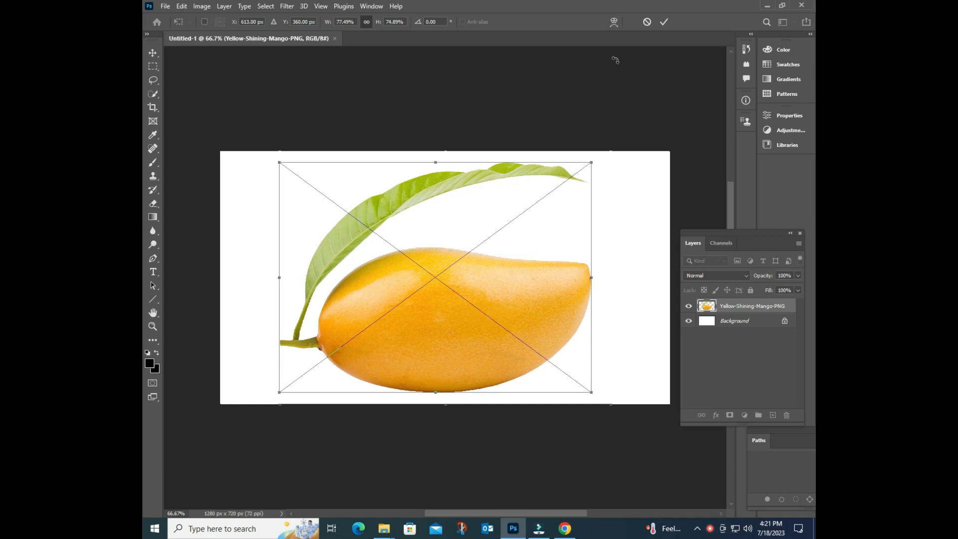
pyautogui.click(663, 21)
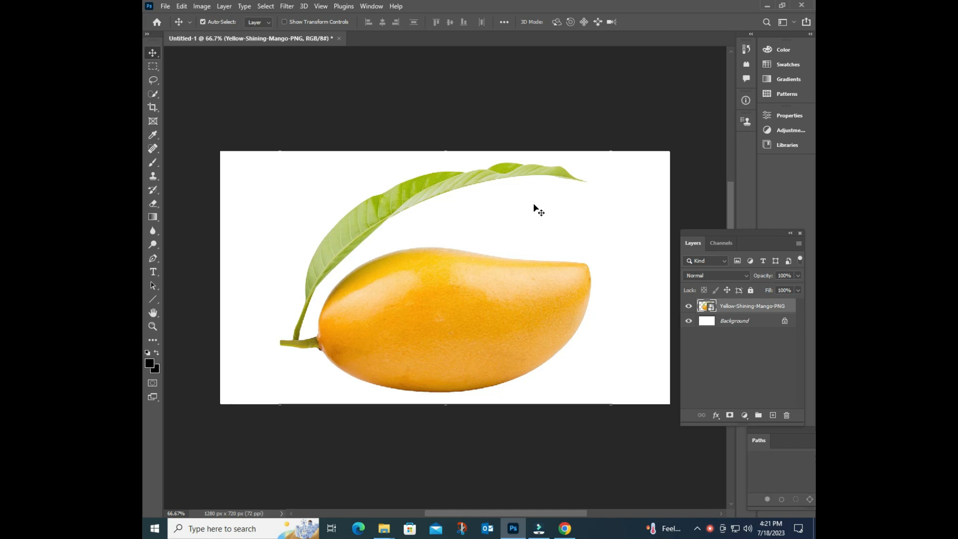
# Add the text "MANGO" in black 72 pt Gill Sans Ultra Bold over the mango's leaf
pyautogui.click(152, 271)
pyautogui.click(369, 188)
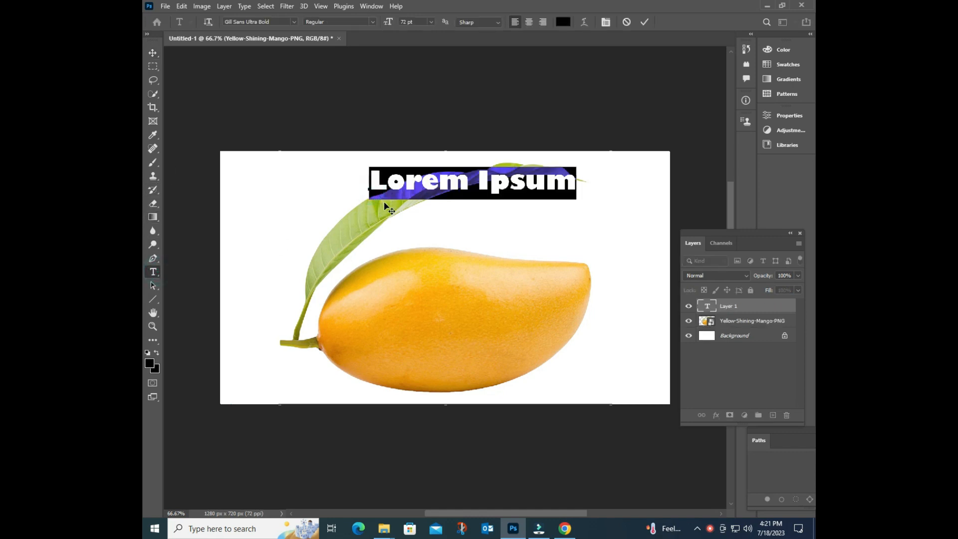
pyautogui.write('MAN')
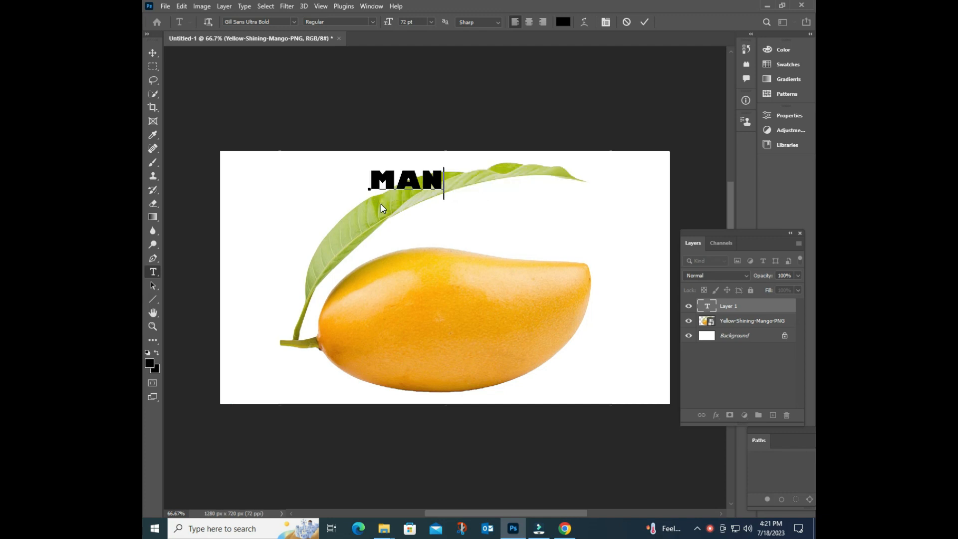
pyautogui.write('GO')
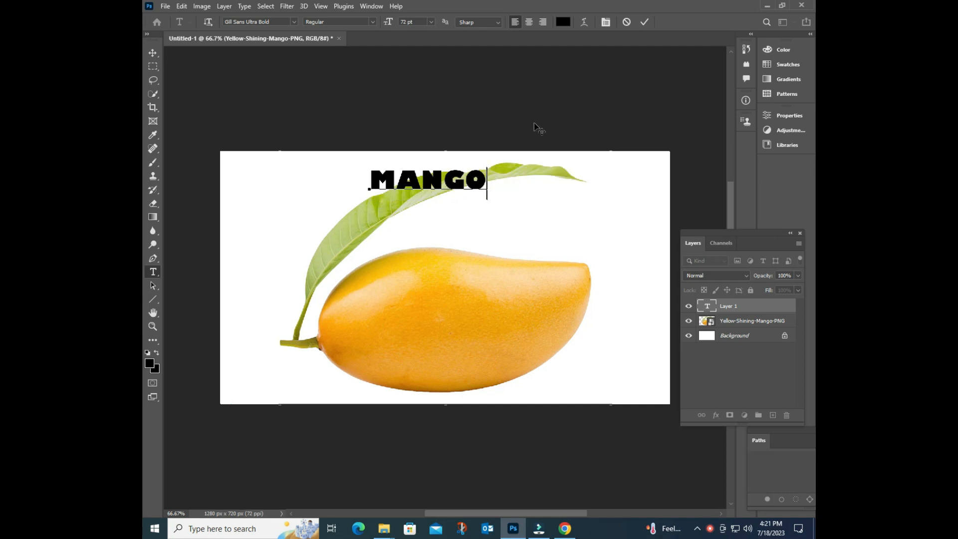
pyautogui.click(645, 22)
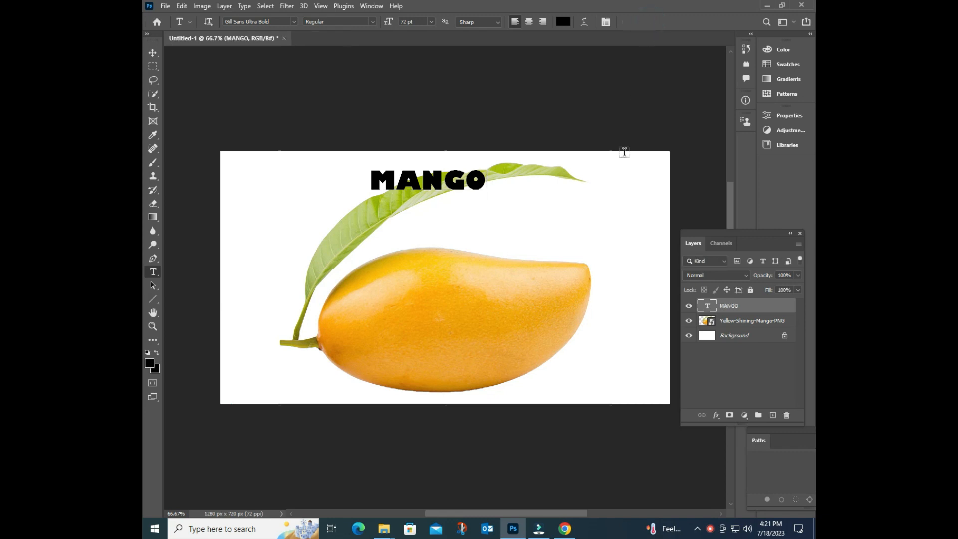
# Move the MANGO text onto the fruit and scale it to about 188% width and 401% height to fill the mango's body
pyautogui.click(153, 53)
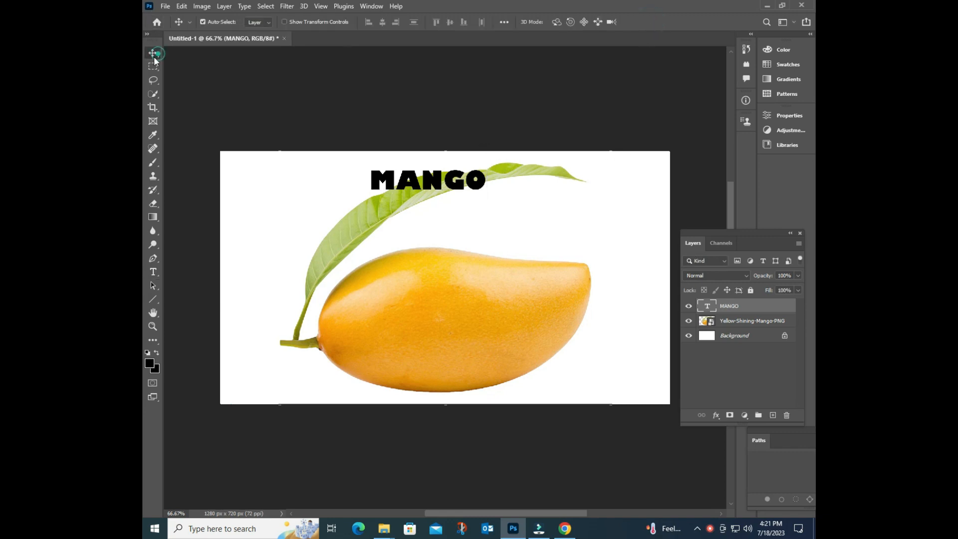
pyautogui.moveTo(406, 178); pyautogui.dragTo(439, 340)
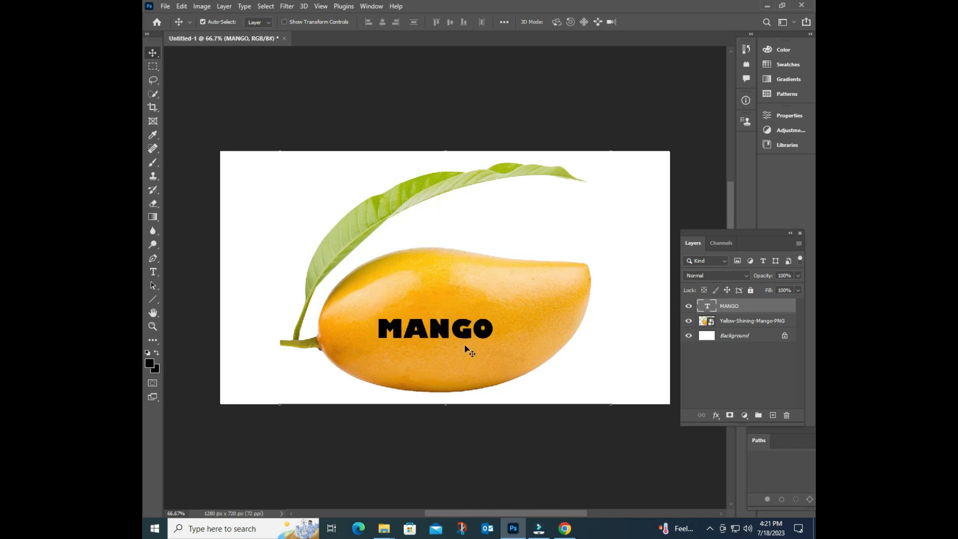
pyautogui.hotkey('ctrl', 't')
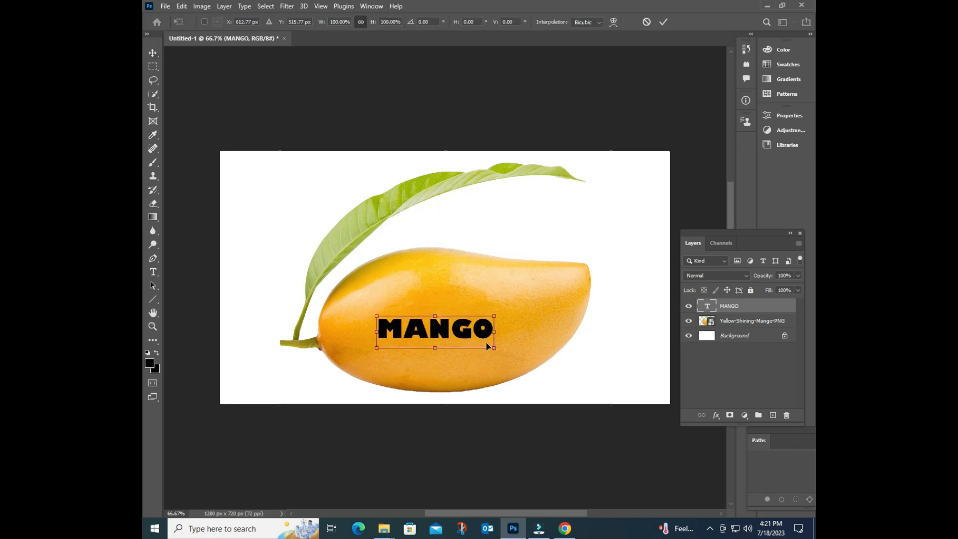
pyautogui.moveTo(493, 346); pyautogui.dragTo(557, 371)
pyautogui.moveTo(377, 316); pyautogui.dragTo(353, 257)
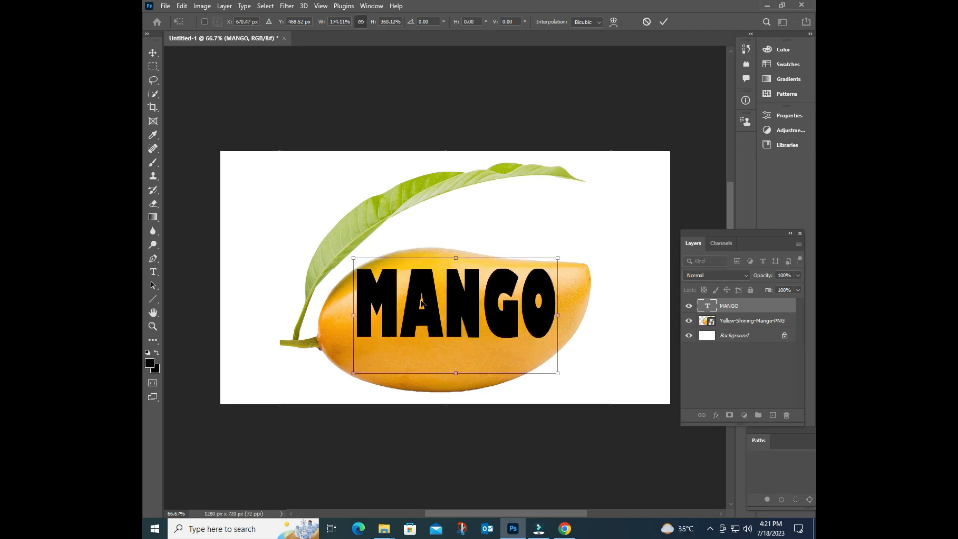
pyautogui.moveTo(457, 311); pyautogui.dragTo(460, 324)
pyautogui.moveTo(559, 271); pyautogui.dragTo(574, 258)
pyautogui.moveTo(469, 301); pyautogui.dragTo(462, 306)
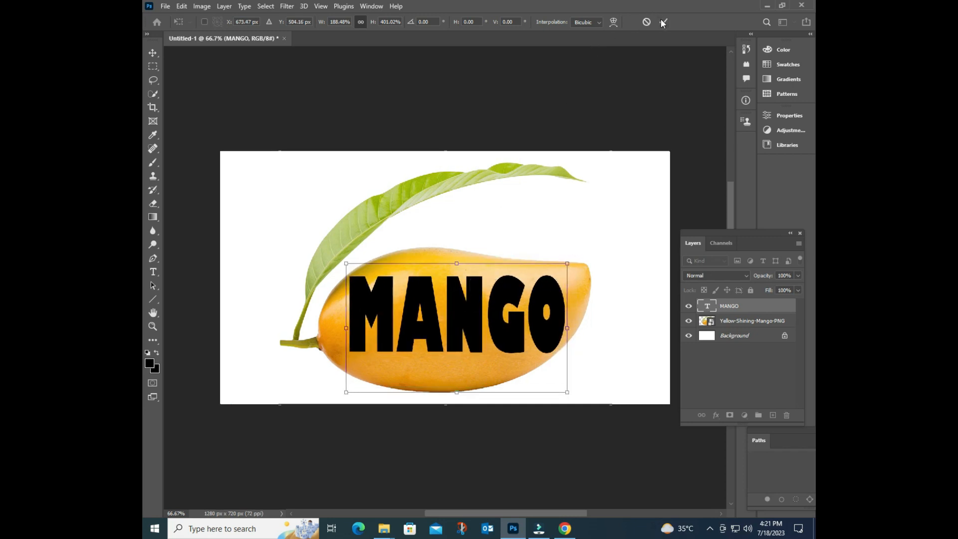
pyautogui.click(662, 23)
# Convert the MANGO text layer to a shape and warp its left and right sides towards the mango's outline
pyautogui.rightClick(722, 307)
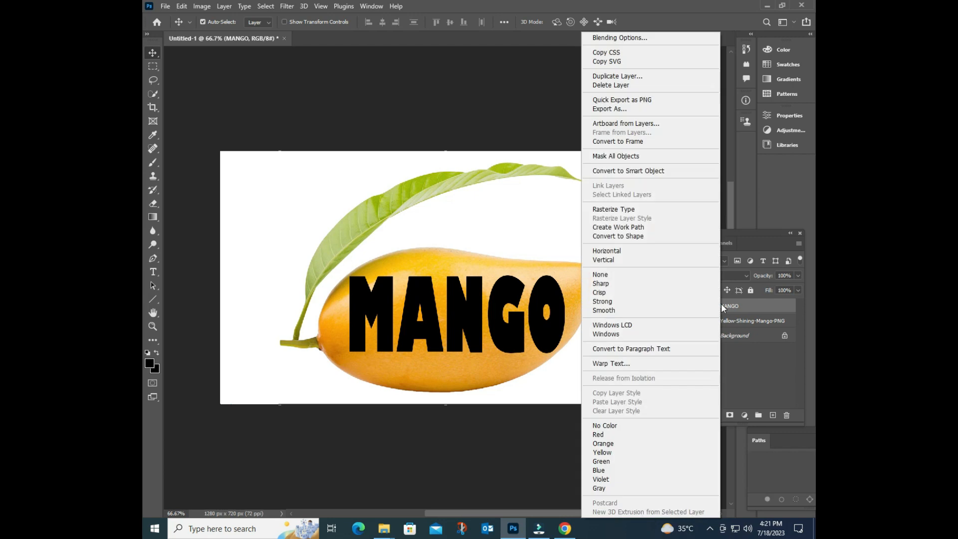
pyautogui.click(648, 236)
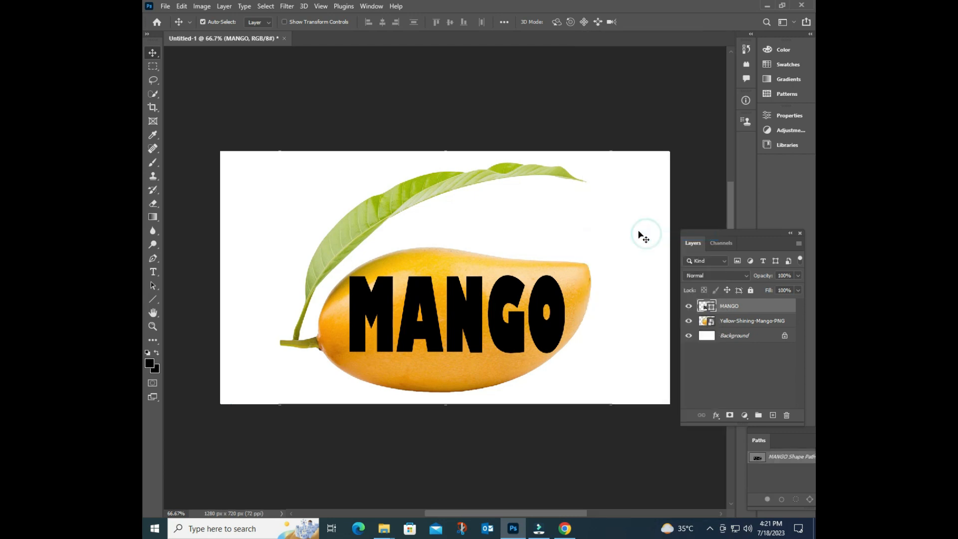
pyautogui.click(180, 7)
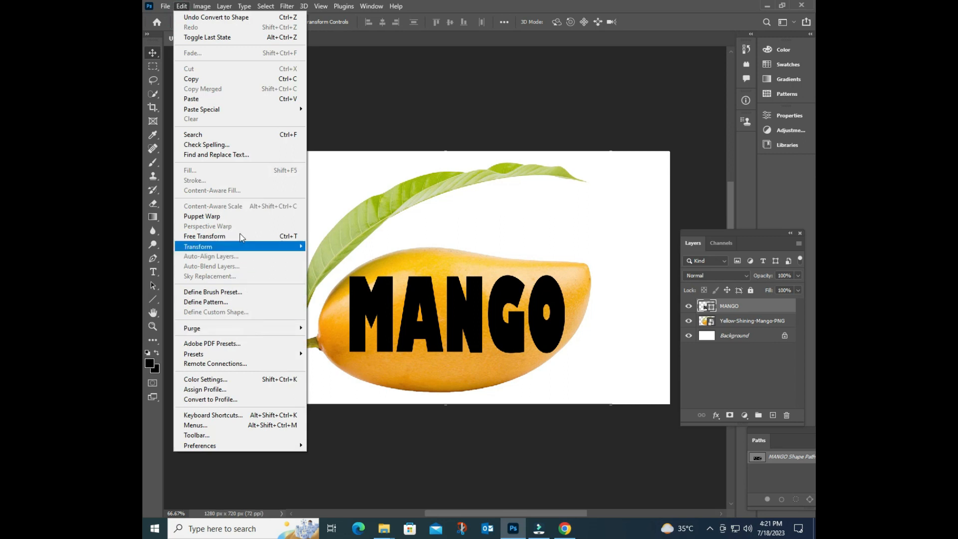
pyautogui.click(248, 238)
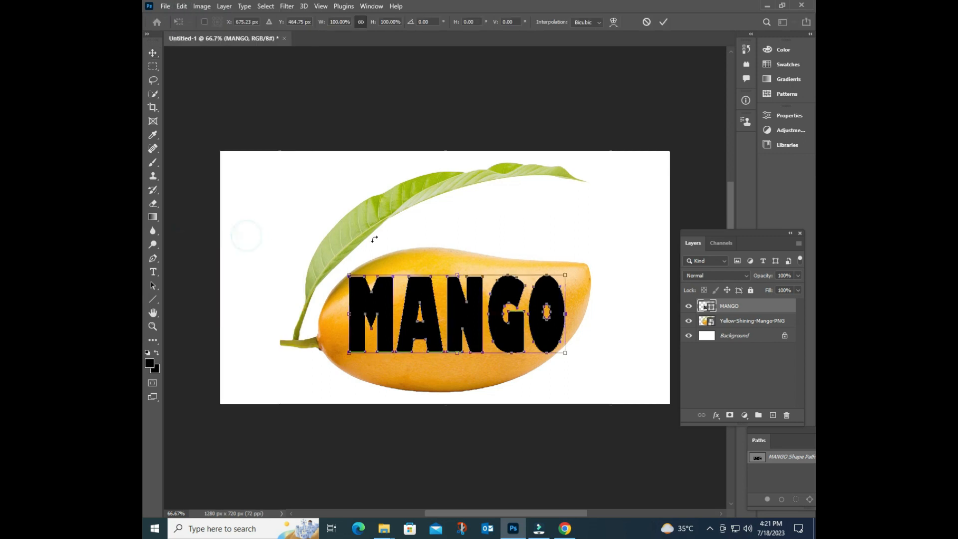
pyautogui.rightClick(465, 312)
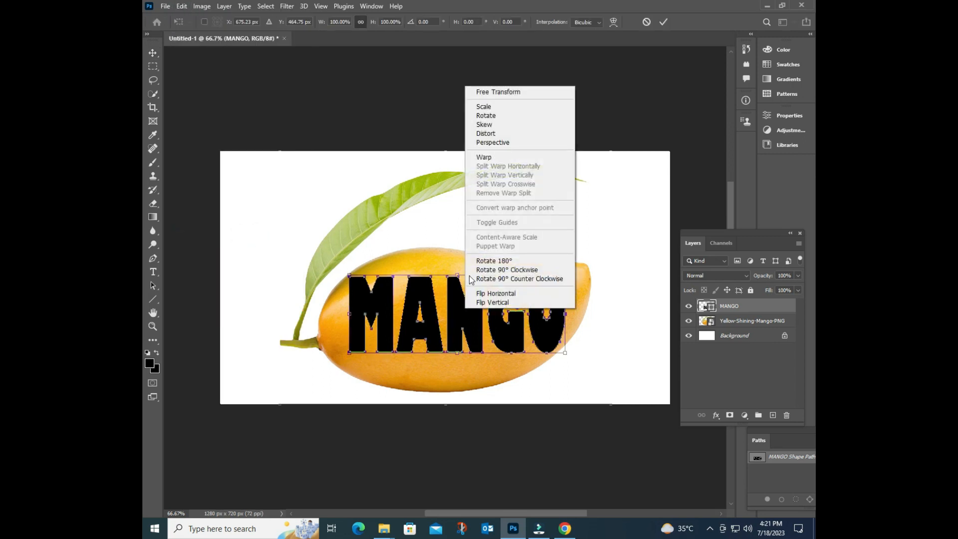
pyautogui.click(486, 155)
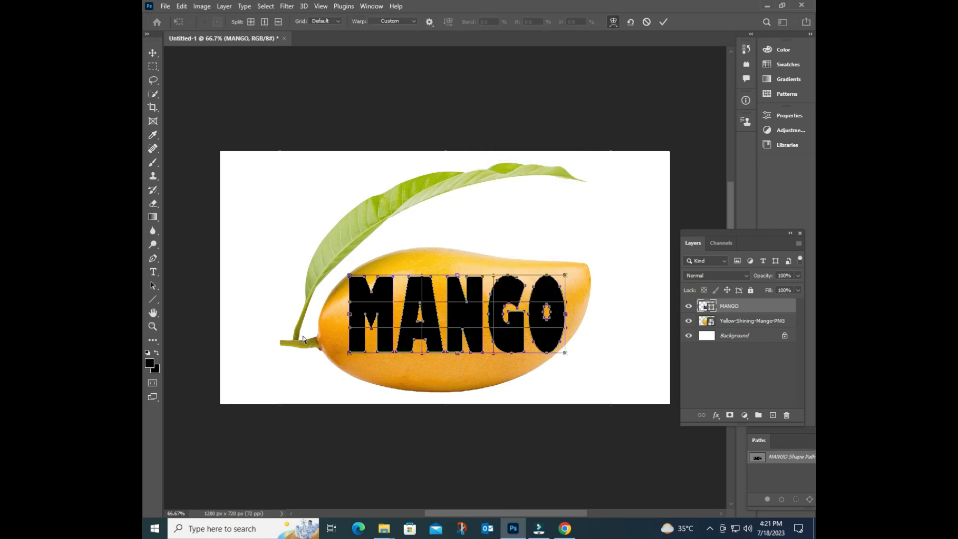
pyautogui.moveTo(350, 354); pyautogui.dragTo(338, 365)
pyautogui.moveTo(349, 277); pyautogui.dragTo(360, 269)
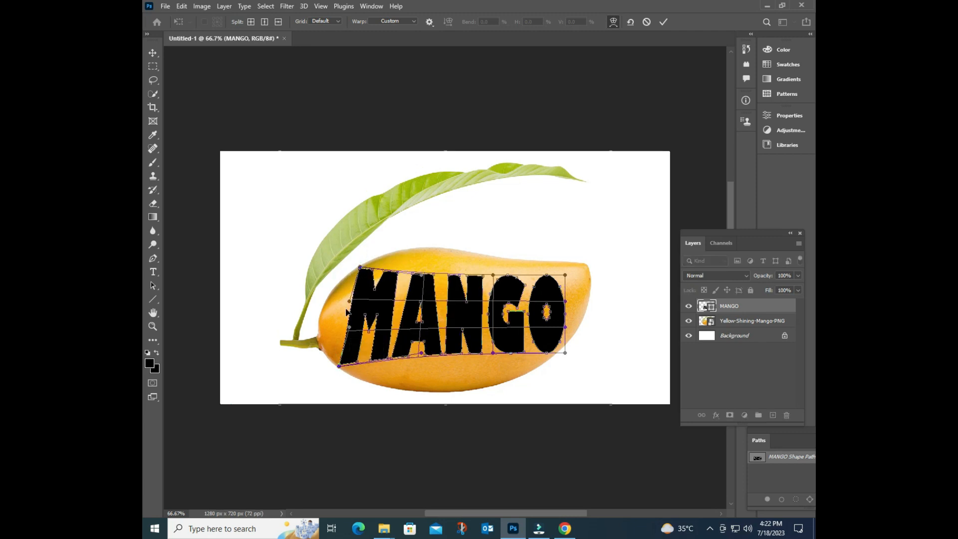
pyautogui.moveTo(348, 301); pyautogui.dragTo(339, 326)
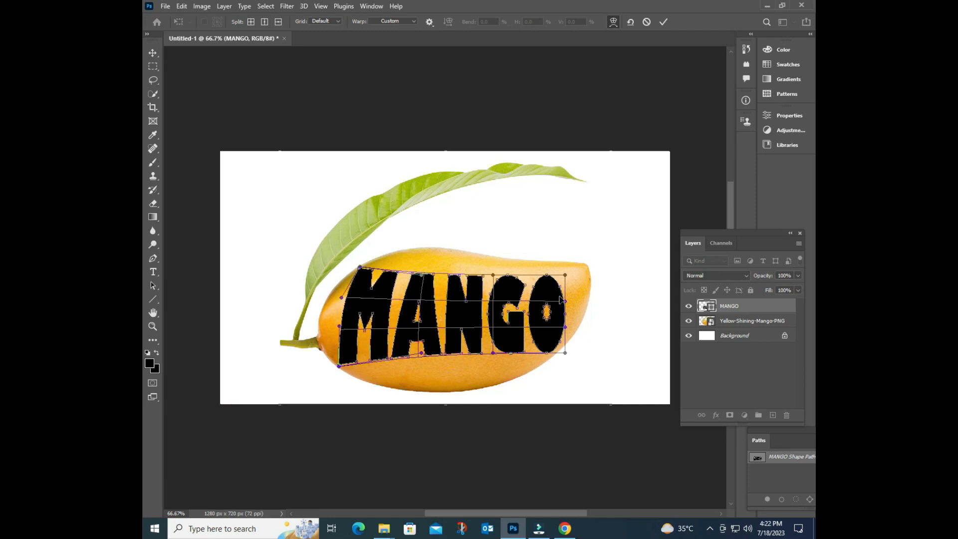
pyautogui.moveTo(566, 302)
pyautogui.mouseDown()
pyautogui.moveTo(573, 299)
pyautogui.moveTo(575, 314)
pyautogui.mouseUp()
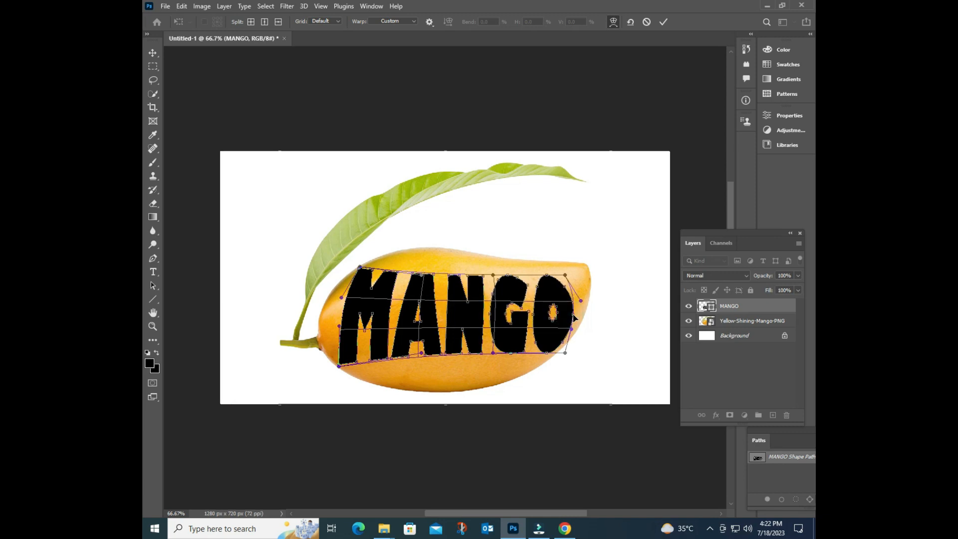
pyautogui.moveTo(566, 275); pyautogui.dragTo(569, 264)
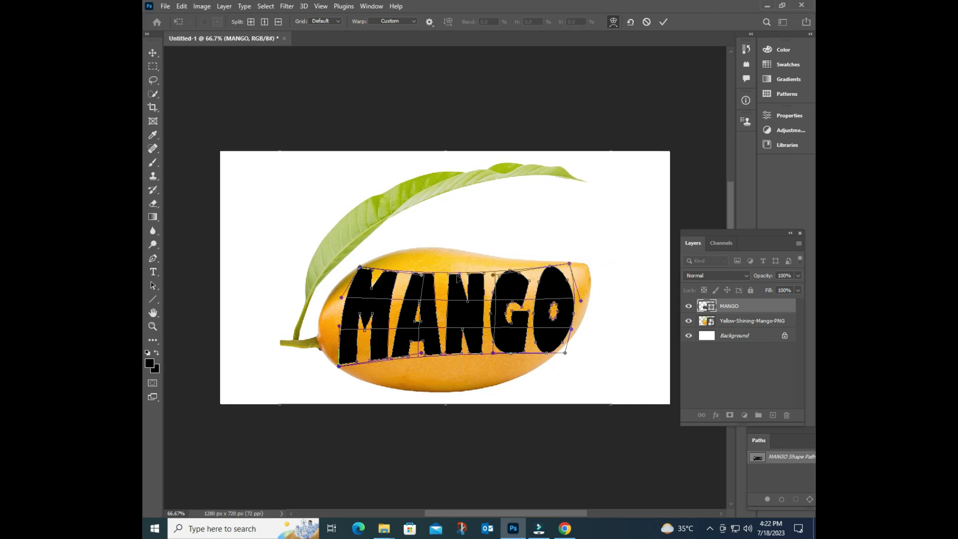
# Bend the upper and lower edges of the MANGO warp to follow the fruit's curved outline, and commit the warp
pyautogui.moveTo(460, 273); pyautogui.dragTo(480, 250)
pyautogui.moveTo(408, 247); pyautogui.dragTo(405, 237)
pyautogui.moveTo(482, 252); pyautogui.dragTo(483, 251)
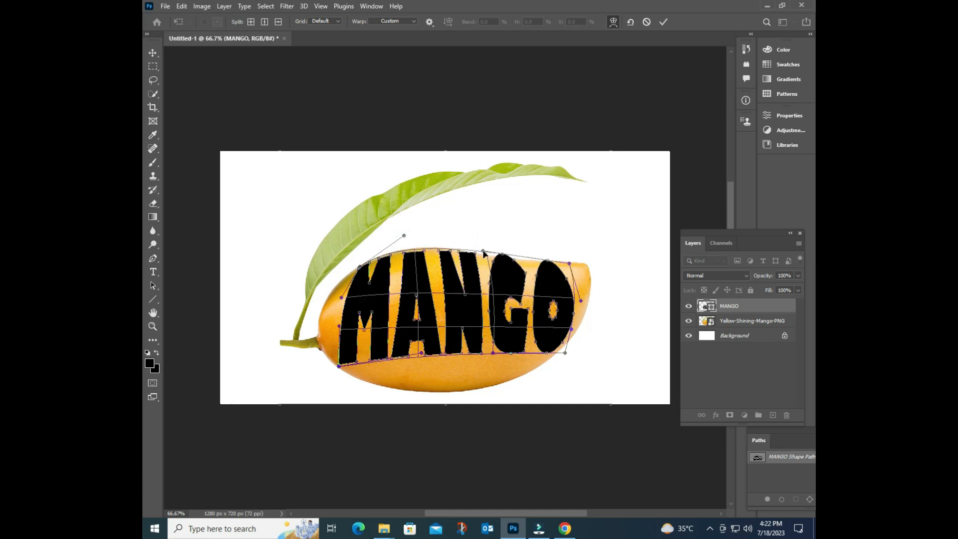
pyautogui.moveTo(454, 356); pyautogui.dragTo(449, 389)
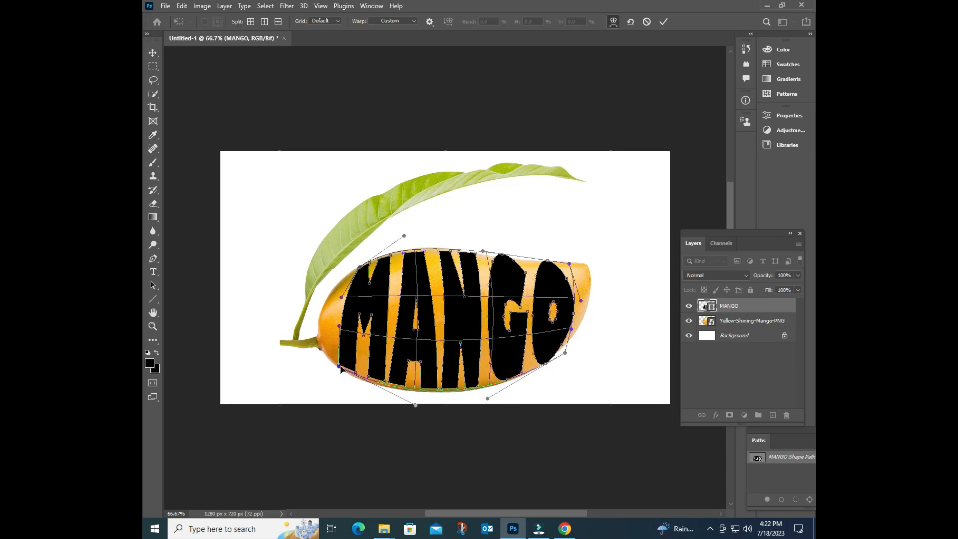
pyautogui.moveTo(339, 367); pyautogui.dragTo(337, 368)
pyautogui.moveTo(417, 408); pyautogui.dragTo(412, 408)
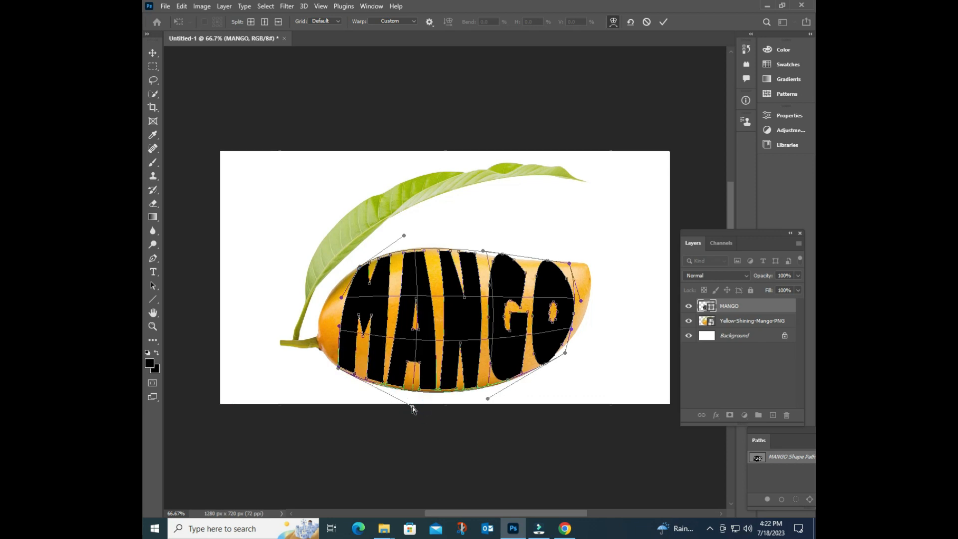
pyautogui.moveTo(566, 355); pyautogui.dragTo(566, 355)
pyautogui.moveTo(501, 257); pyautogui.dragTo(502, 259)
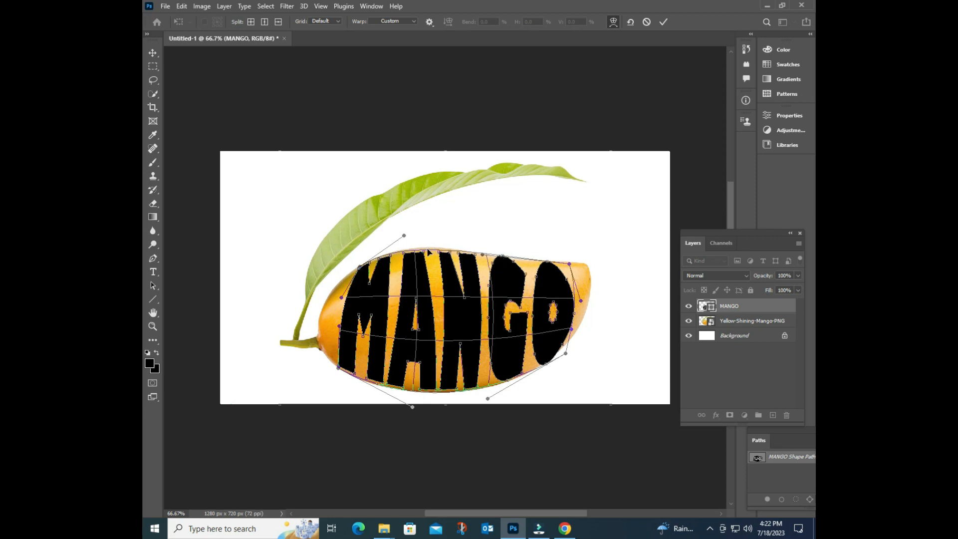
pyautogui.moveTo(402, 236); pyautogui.dragTo(402, 232)
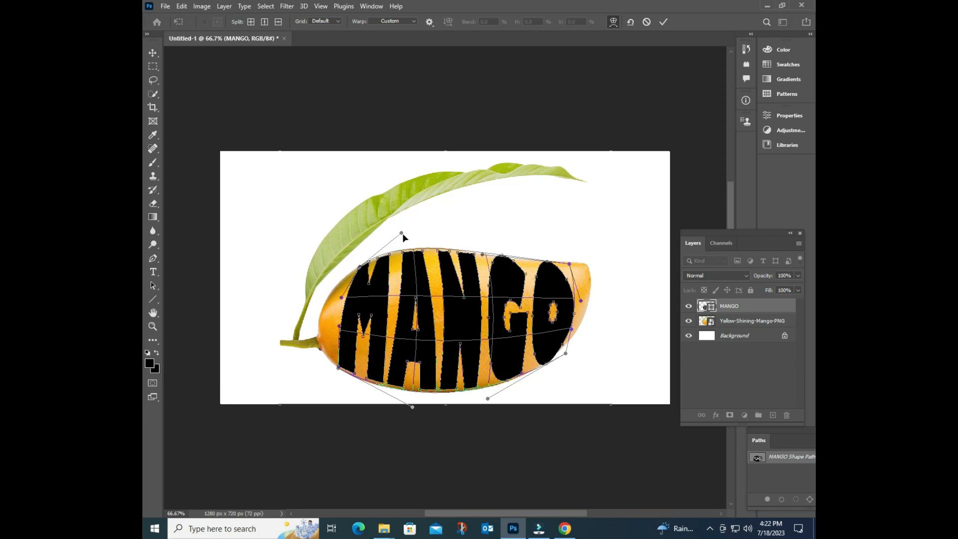
pyautogui.click(663, 21)
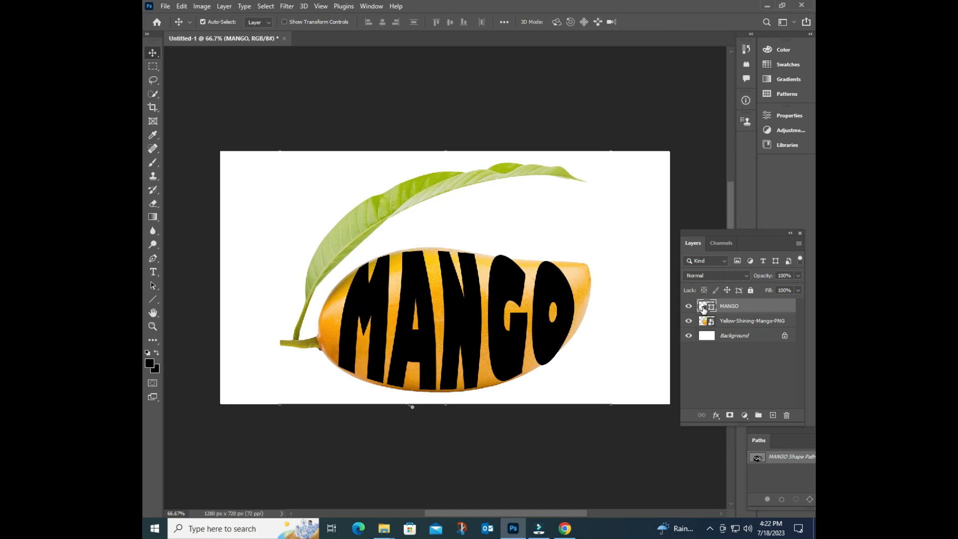
# Load the MANGO shape as a selection and use it to add a layer mask to the Yellow-Shining-Mango-PNG layer
pyautogui.doubleClick(704, 307)
pyautogui.click(575, 132)
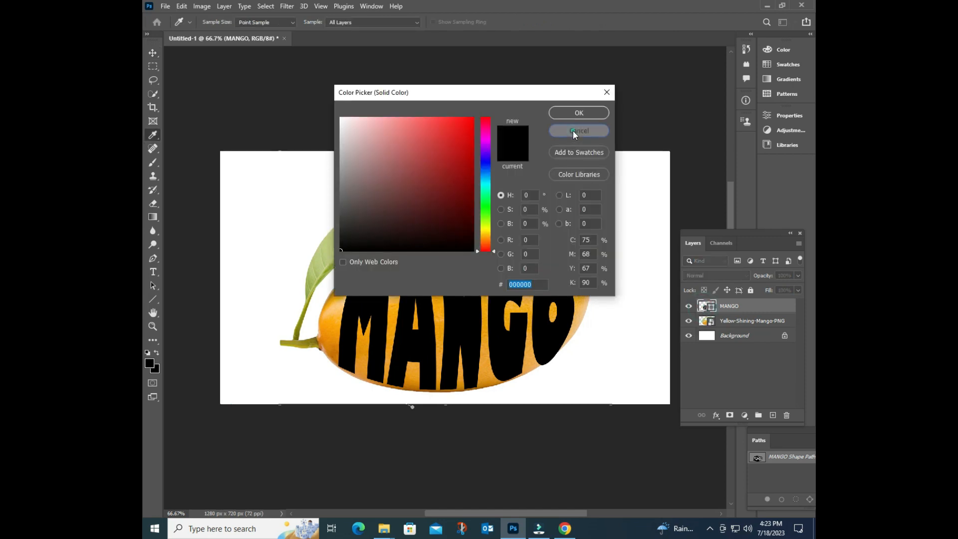
pyautogui.keyDown('ctrl'); pyautogui.click(703, 307); pyautogui.keyUp('ctrl')
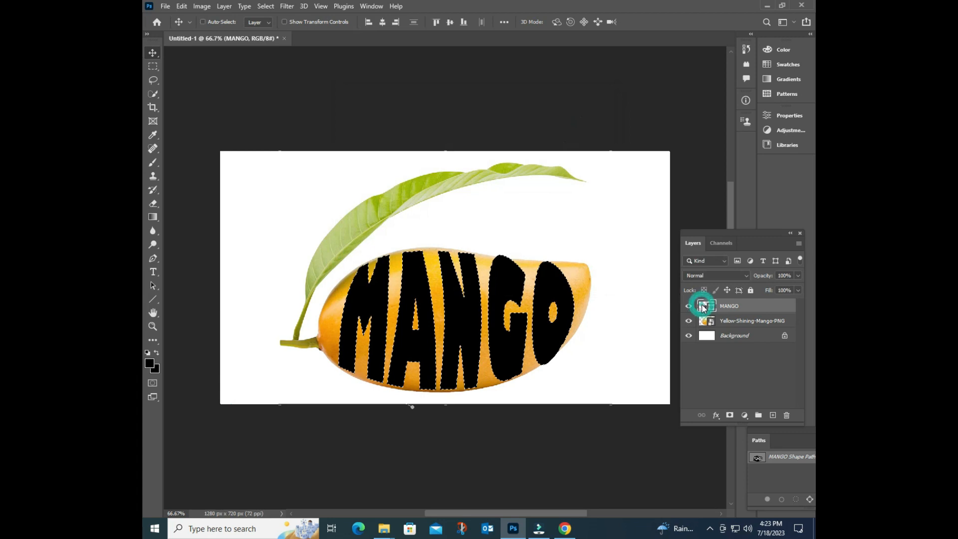
pyautogui.click(732, 321)
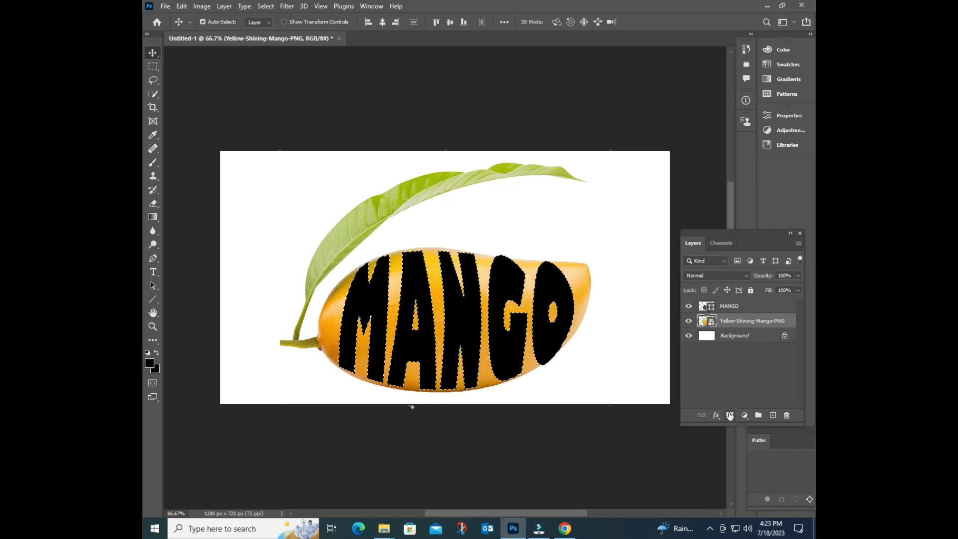
pyautogui.click(730, 415)
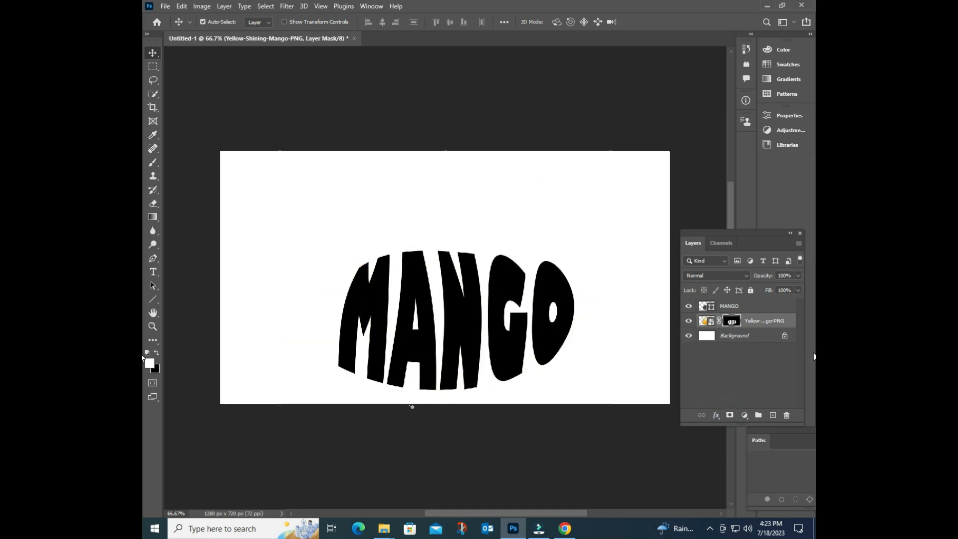
# Paint white with the Brush tool on the mango layer's mask to reveal the entire green leaf above the lettering
pyautogui.click(158, 164)
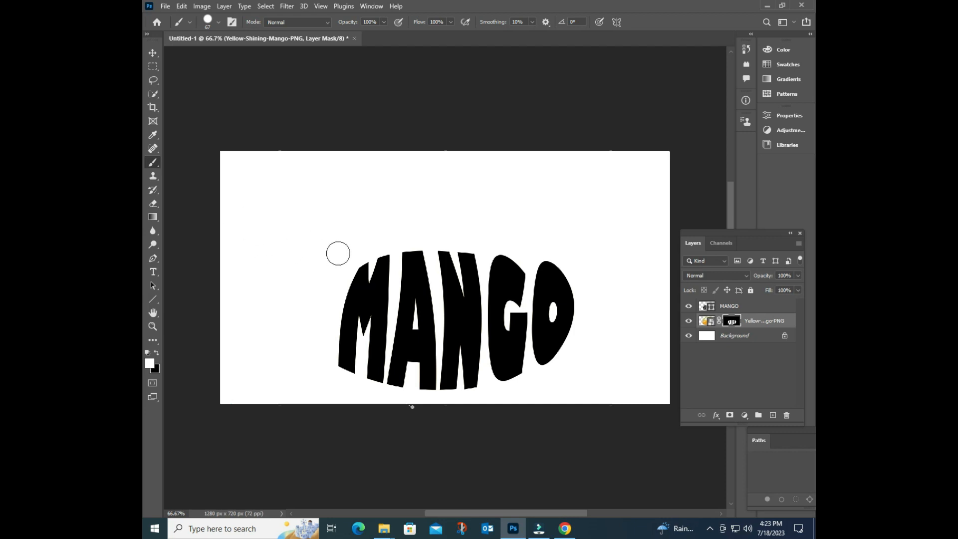
pyautogui.moveTo(339, 253); pyautogui.dragTo(294, 331)
pyautogui.moveTo(307, 240)
pyautogui.mouseDown()
pyautogui.moveTo(338, 243)
pyautogui.moveTo(457, 179)
pyautogui.moveTo(556, 153)
pyautogui.moveTo(536, 160)
pyautogui.moveTo(606, 158)
pyautogui.moveTo(569, 165)
pyautogui.moveTo(612, 170)
pyautogui.mouseUp()
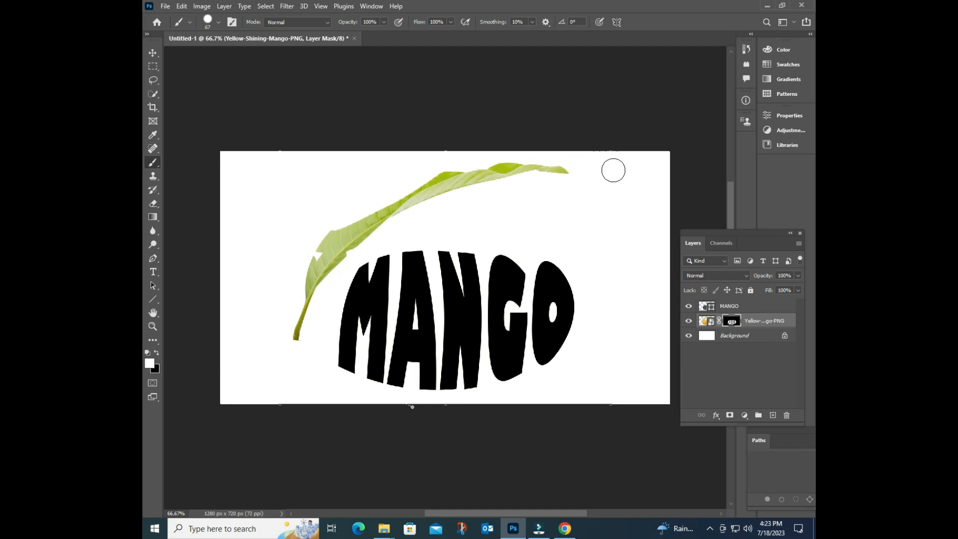
pyautogui.moveTo(524, 158)
pyautogui.mouseDown()
pyautogui.moveTo(347, 170)
pyautogui.moveTo(406, 212)
pyautogui.moveTo(448, 184)
pyautogui.moveTo(261, 230)
pyautogui.moveTo(344, 213)
pyautogui.moveTo(305, 240)
pyautogui.moveTo(342, 213)
pyautogui.moveTo(341, 230)
pyautogui.moveTo(353, 214)
pyautogui.moveTo(311, 240)
pyautogui.moveTo(304, 273)
pyautogui.moveTo(346, 243)
pyautogui.moveTo(313, 265)
pyautogui.mouseUp()
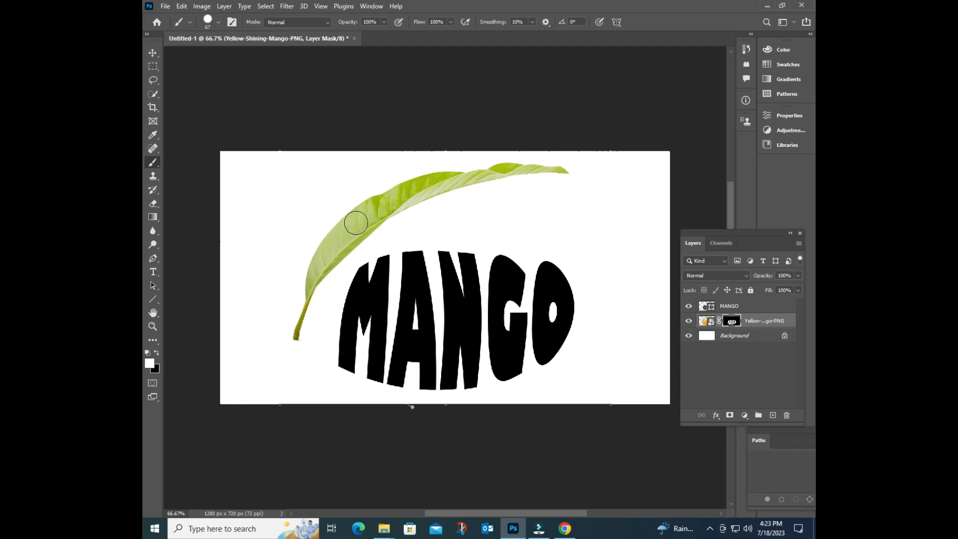
pyautogui.moveTo(551, 169)
pyautogui.mouseDown()
pyautogui.moveTo(541, 166)
pyautogui.moveTo(606, 179)
pyautogui.mouseUp()
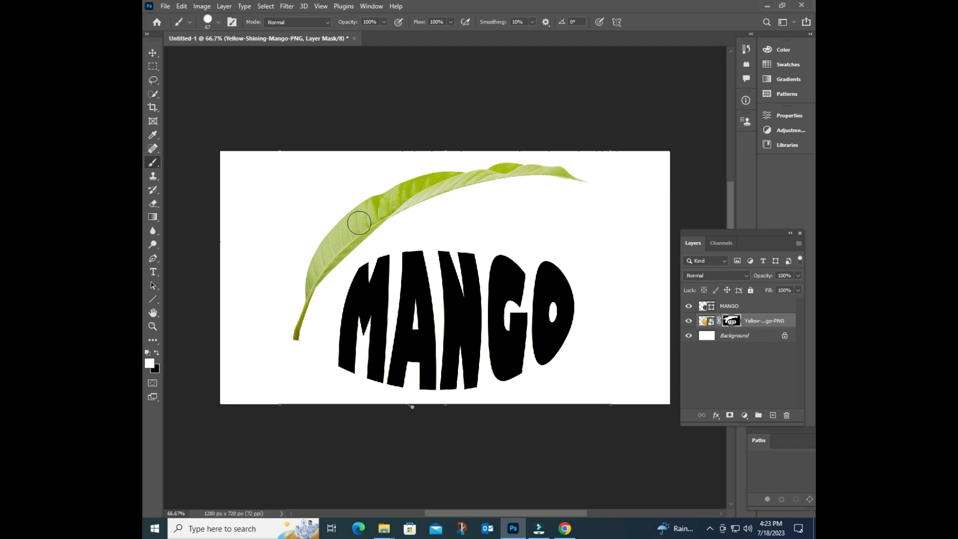
# Paint white on the mask to reveal the stem and the fruit's two ends beside the M and O, leaving the O's hole masked
pyautogui.moveTo(346, 269)
pyautogui.mouseDown()
pyautogui.moveTo(328, 278)
pyautogui.moveTo(334, 272)
pyautogui.moveTo(297, 325)
pyautogui.moveTo(296, 342)
pyautogui.moveTo(320, 288)
pyautogui.moveTo(311, 363)
pyautogui.moveTo(340, 288)
pyautogui.moveTo(341, 310)
pyautogui.moveTo(341, 276)
pyautogui.moveTo(322, 348)
pyautogui.moveTo(322, 362)
pyautogui.moveTo(331, 333)
pyautogui.moveTo(337, 363)
pyautogui.moveTo(322, 293)
pyautogui.moveTo(298, 353)
pyautogui.moveTo(253, 332)
pyautogui.mouseUp()
pyautogui.moveTo(558, 261)
pyautogui.mouseDown()
pyautogui.moveTo(581, 290)
pyautogui.moveTo(584, 334)
pyautogui.moveTo(569, 351)
pyautogui.mouseUp()
pyautogui.moveTo(597, 271)
pyautogui.mouseDown()
pyautogui.moveTo(575, 256)
pyautogui.moveTo(565, 269)
pyautogui.moveTo(607, 277)
pyautogui.moveTo(617, 259)
pyautogui.moveTo(589, 291)
pyautogui.moveTo(573, 340)
pyautogui.moveTo(573, 303)
pyautogui.moveTo(560, 349)
pyautogui.moveTo(557, 257)
pyautogui.moveTo(572, 334)
pyautogui.mouseUp()
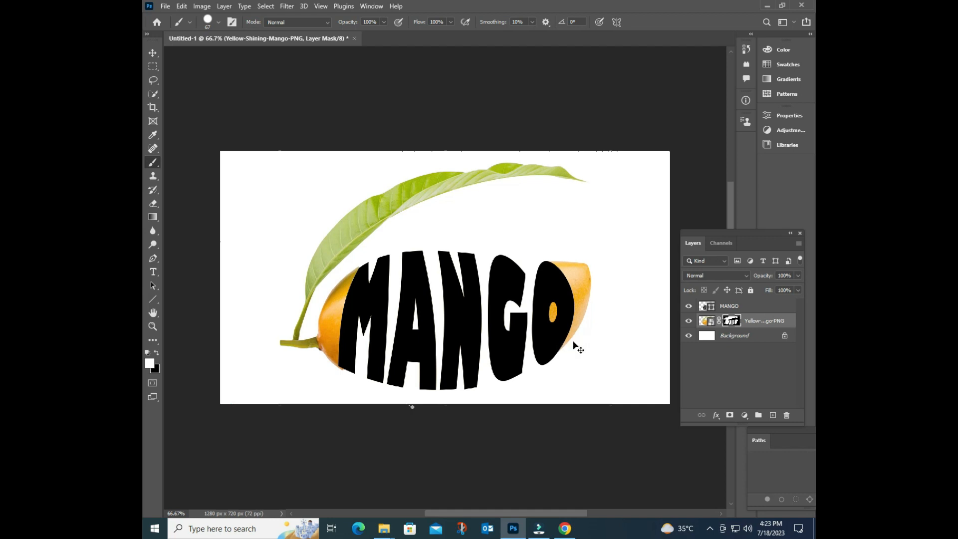
pyautogui.hotkey('ctrl', 'z')
pyautogui.moveTo(555, 256)
pyautogui.mouseDown()
pyautogui.moveTo(578, 327)
pyautogui.moveTo(556, 363)
pyautogui.mouseUp()
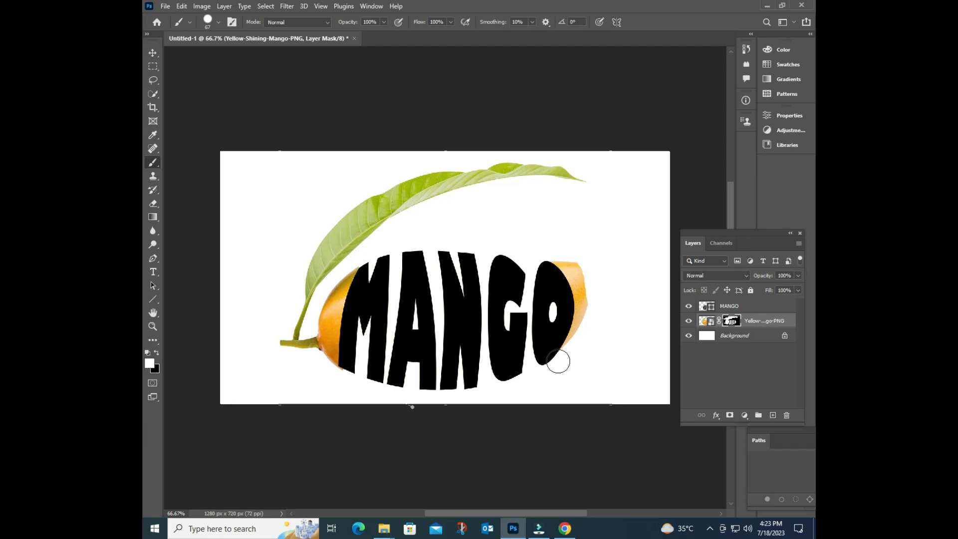
pyautogui.moveTo(574, 272)
pyautogui.mouseDown()
pyautogui.moveTo(592, 310)
pyautogui.moveTo(591, 250)
pyautogui.moveTo(587, 266)
pyautogui.moveTo(558, 260)
pyautogui.moveTo(576, 260)
pyautogui.moveTo(587, 275)
pyautogui.moveTo(583, 327)
pyautogui.moveTo(561, 366)
pyautogui.mouseUp()
# Hide the black MANGO shape layer and move the masked mango artwork slightly to the left on the canvas
pyautogui.click(689, 307)
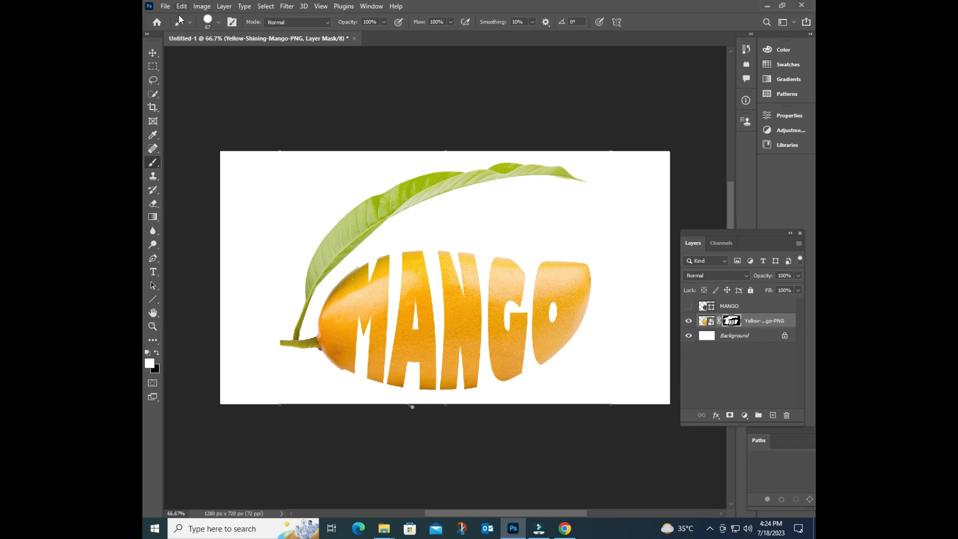
pyautogui.click(153, 55)
pyautogui.moveTo(411, 295); pyautogui.dragTo(390, 297)
pyautogui.moveTo(385, 299); pyautogui.dragTo(387, 298)
pyautogui.click(710, 531)
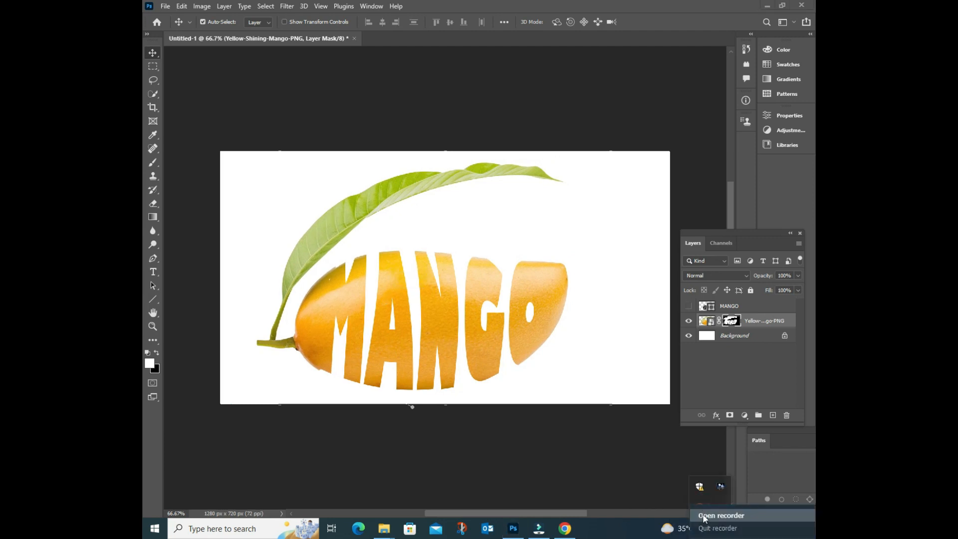